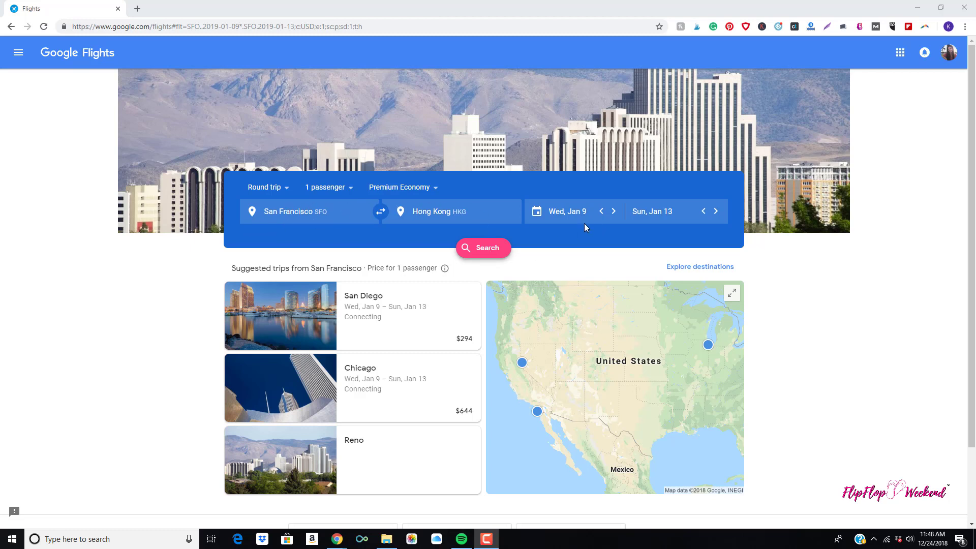
Step: Run the San Francisco to Hong Kong flight search to list best departing flights
left_click(482, 249)
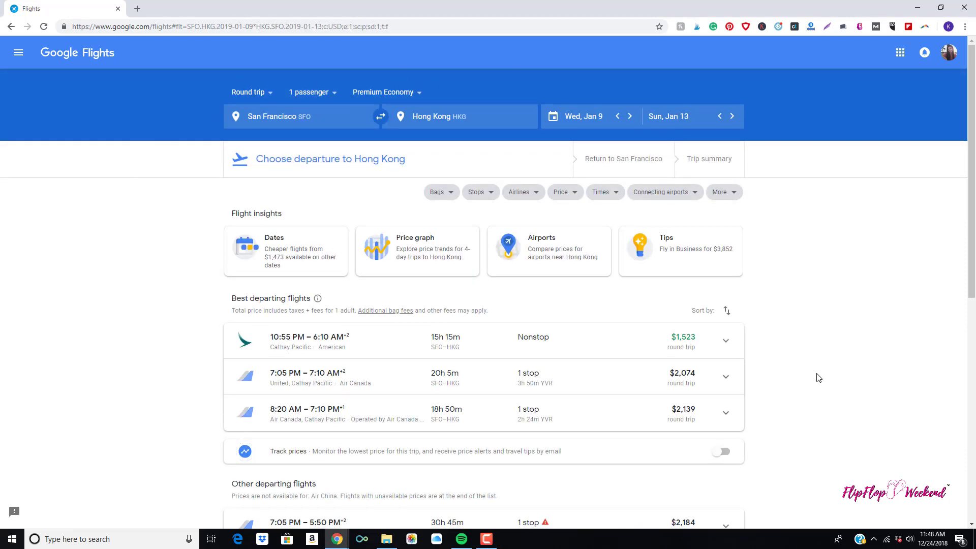
scroll(824, 377, "down", 2)
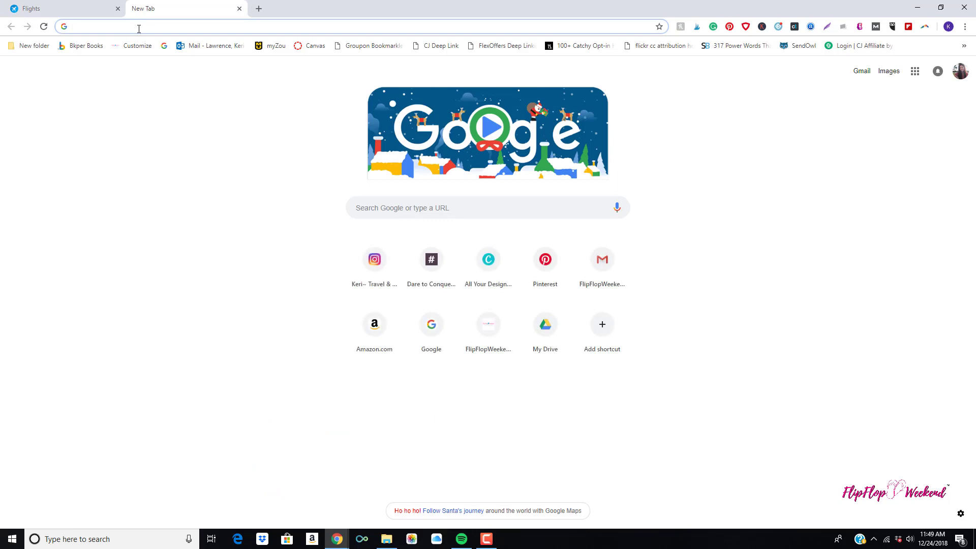
type("legroom")
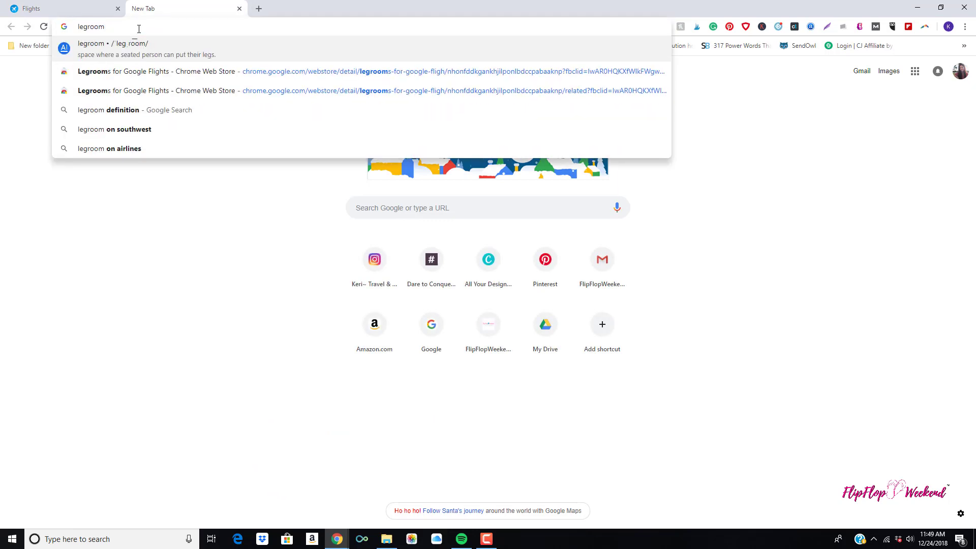
Step: Go to the Chrome Web Store page for Legrooms for Google Flights
left_click(132, 73)
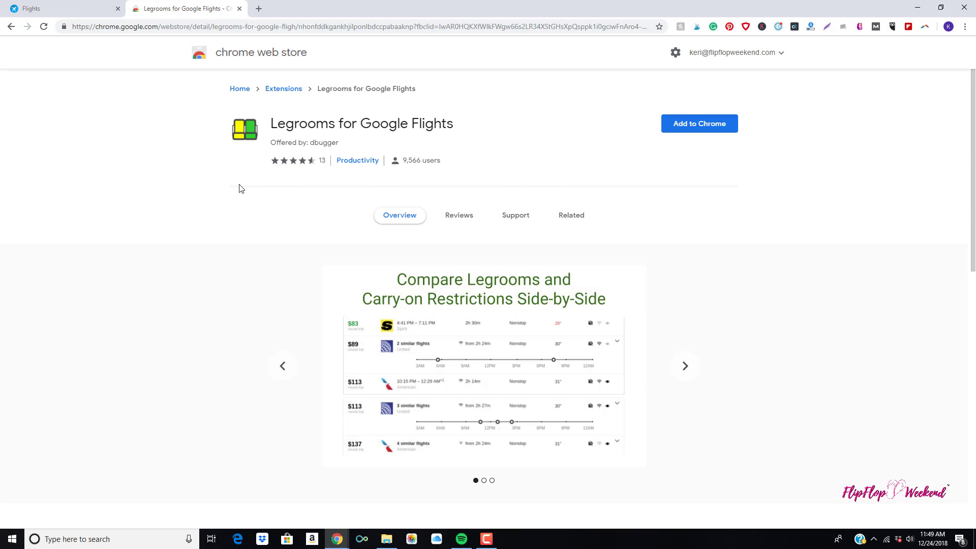
Step: Add Legrooms for Google Flights to Chrome, confirm, and dismiss the added notice
left_click(684, 130)
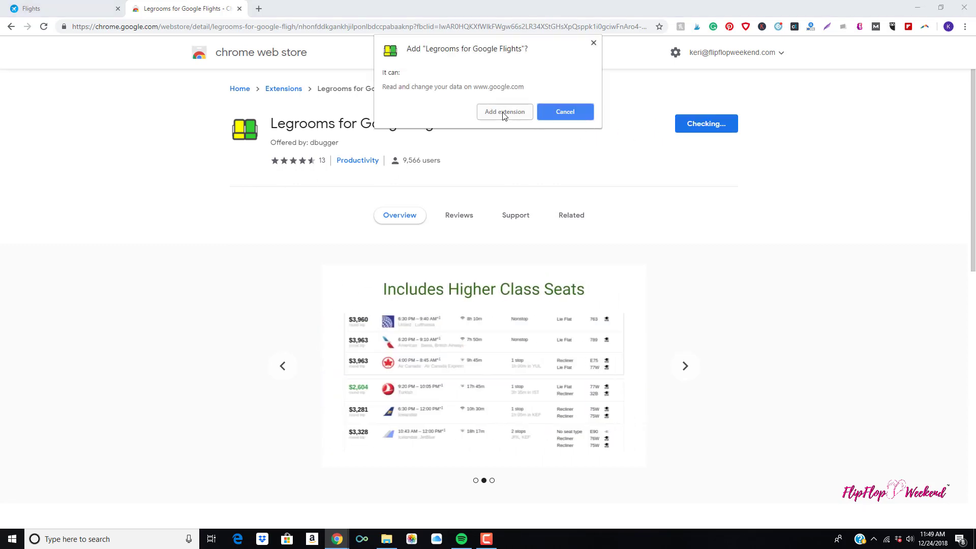
left_click(503, 112)
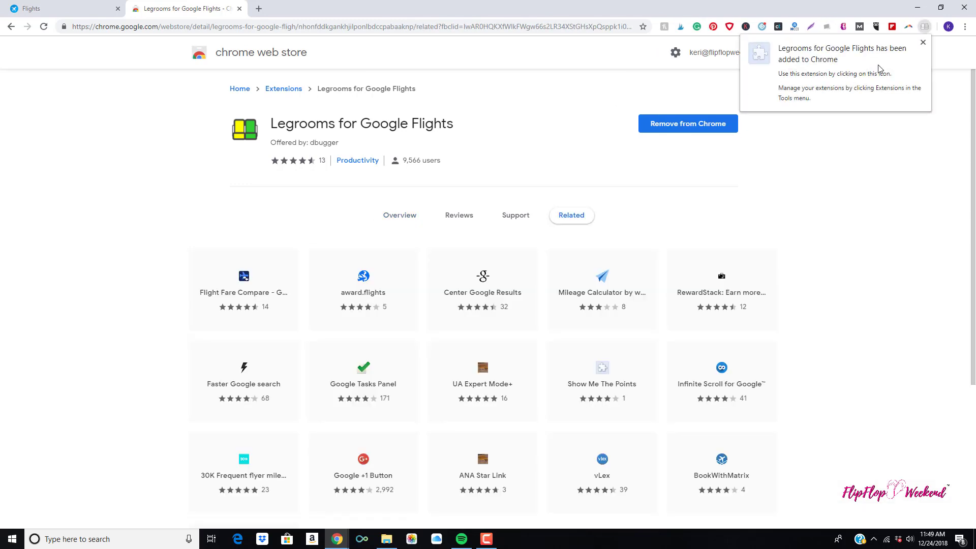
left_click(923, 43)
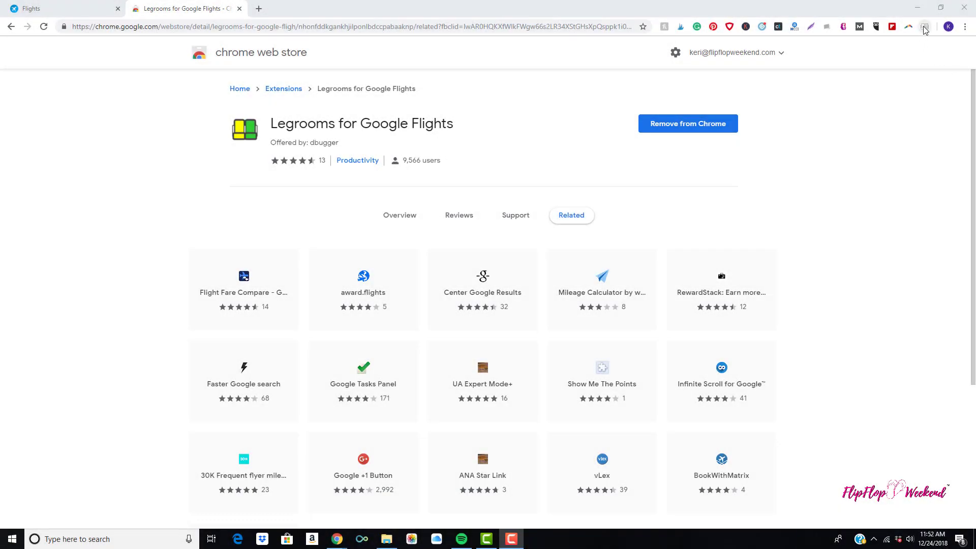
Step: With the Legrooms extension active, search Orlando to New York City, Jan 9–13
left_click(925, 27)
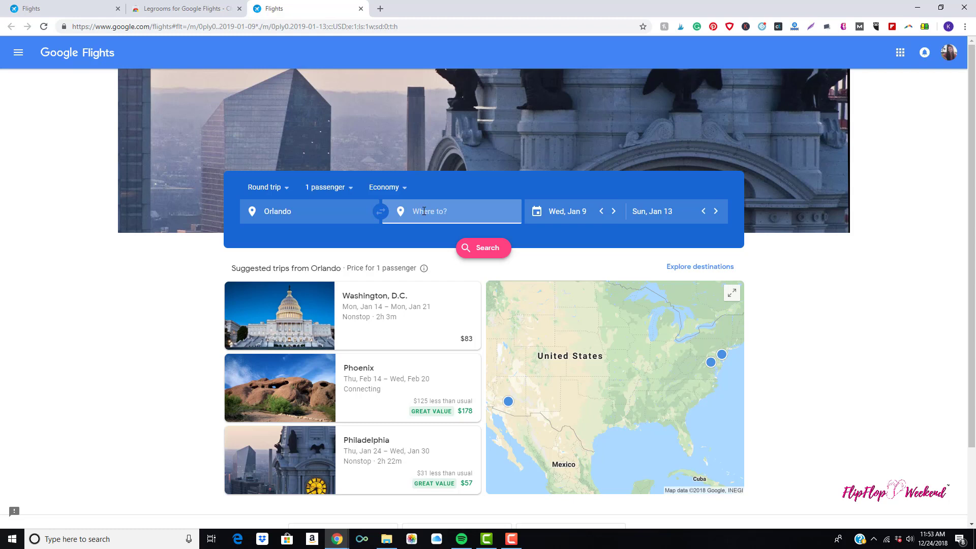
left_click(471, 213)
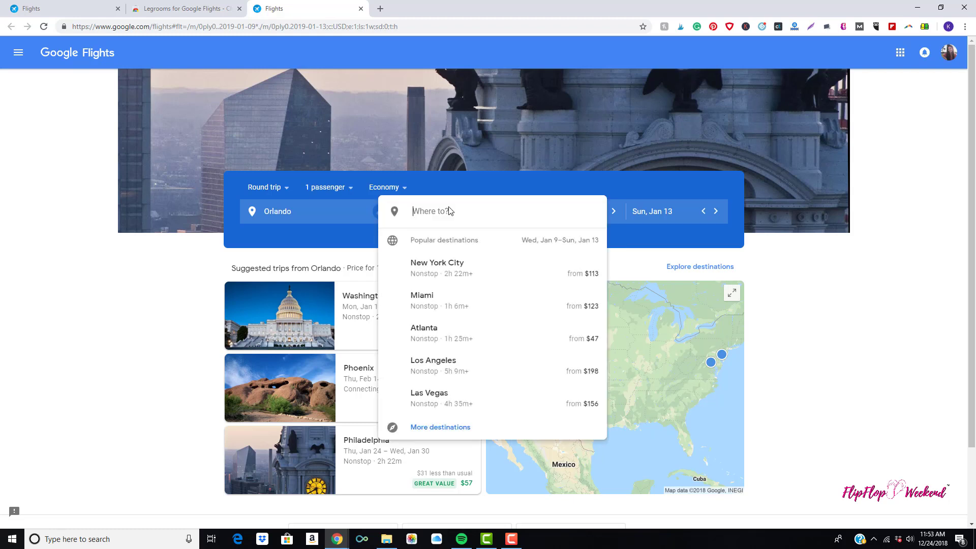
type("New")
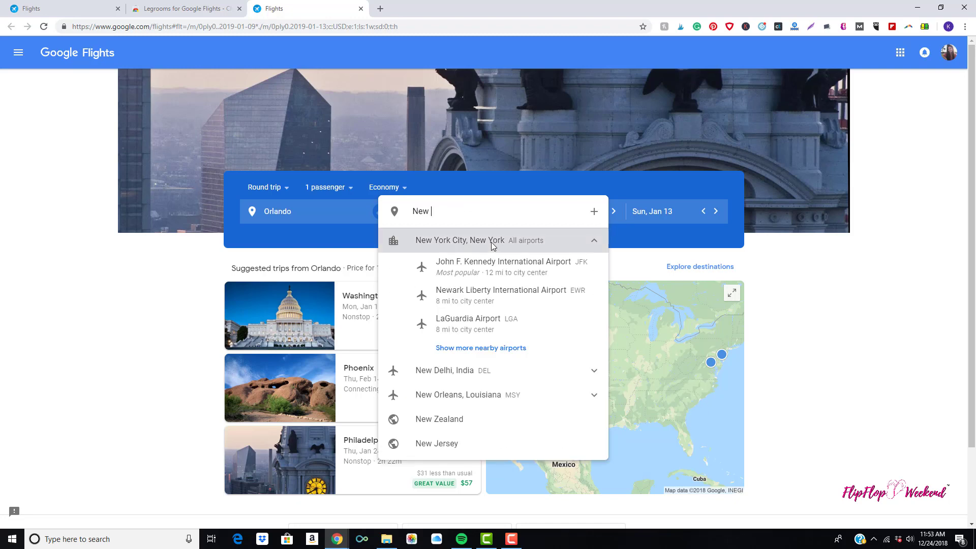
left_click(492, 241)
left_click(482, 248)
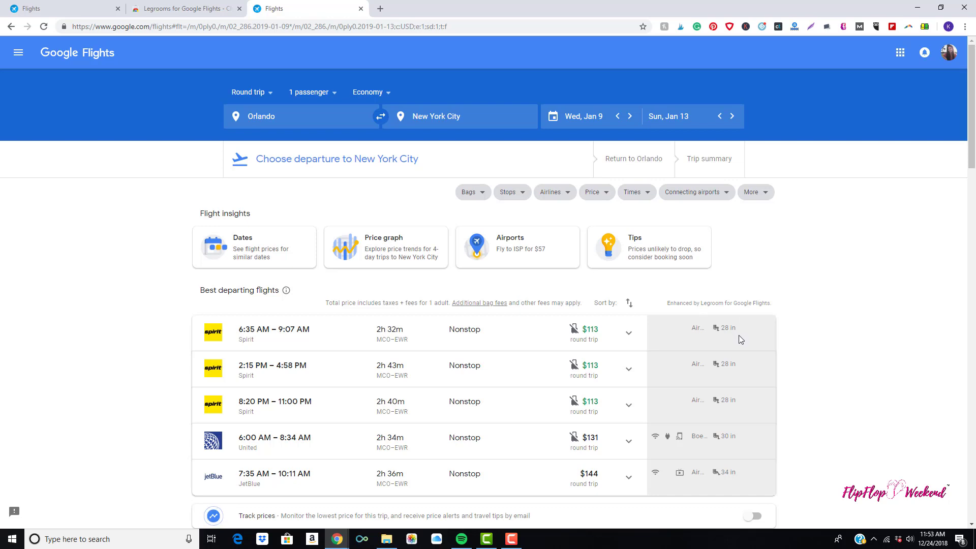
scroll(748, 410, "down", 1)
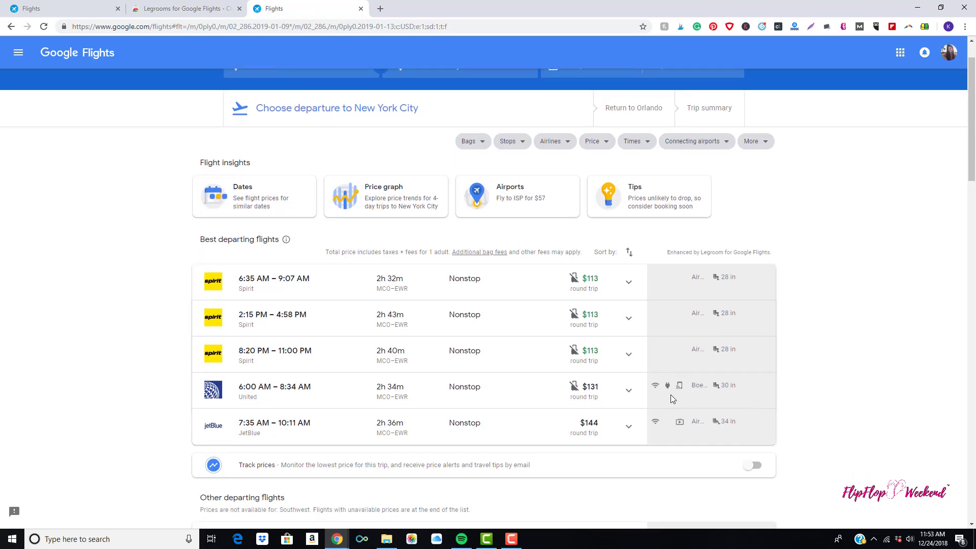
scroll(668, 388, "down", 2)
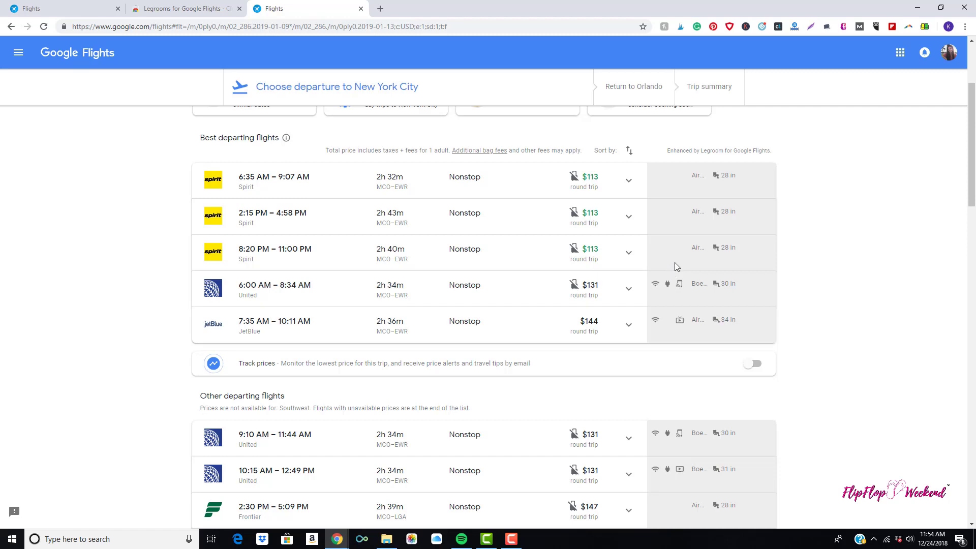
scroll(679, 256, "down", 1)
scroll(679, 257, "down", 2)
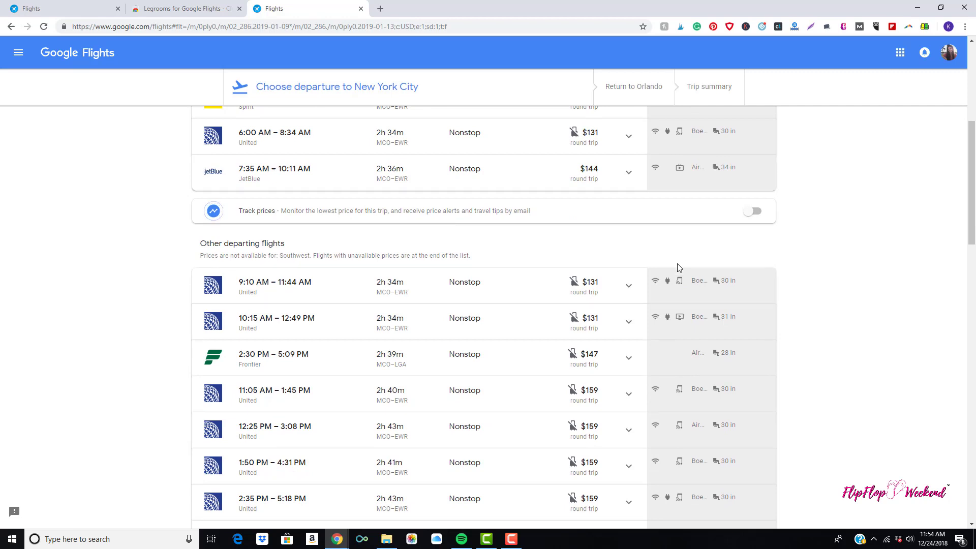
scroll(678, 267, "down", 2)
scroll(677, 268, "down", 1)
scroll(678, 268, "down", 1)
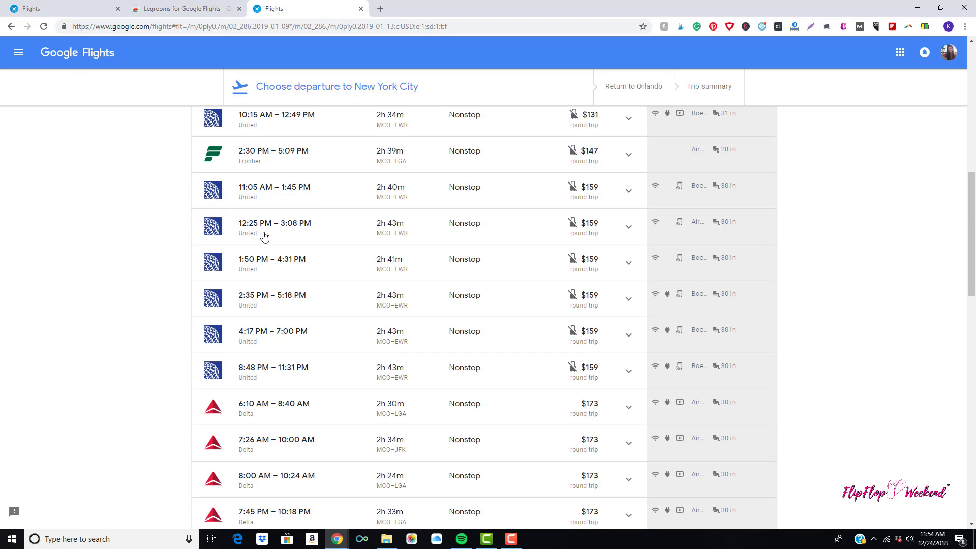
mouse_move(573, 331)
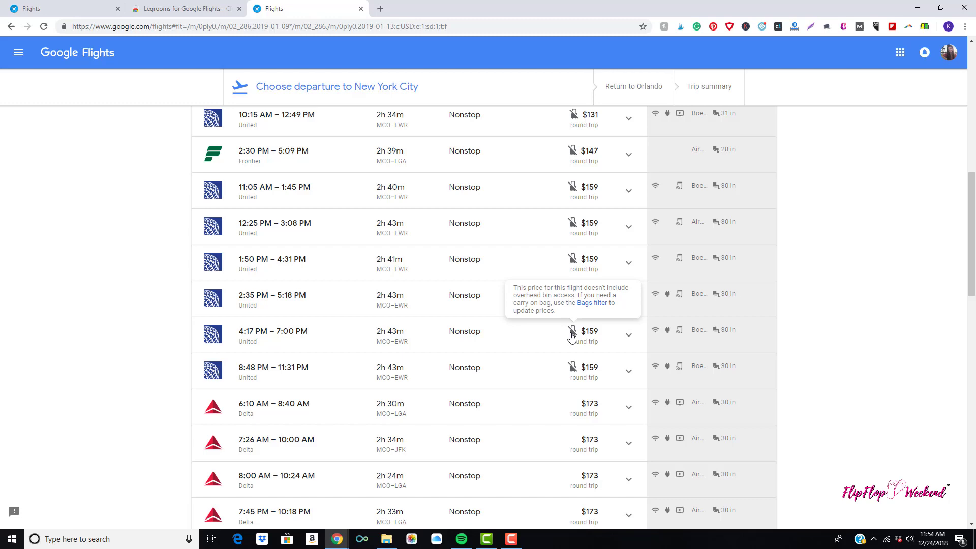
scroll(576, 396, "up", 5)
scroll(572, 363, "up", 3)
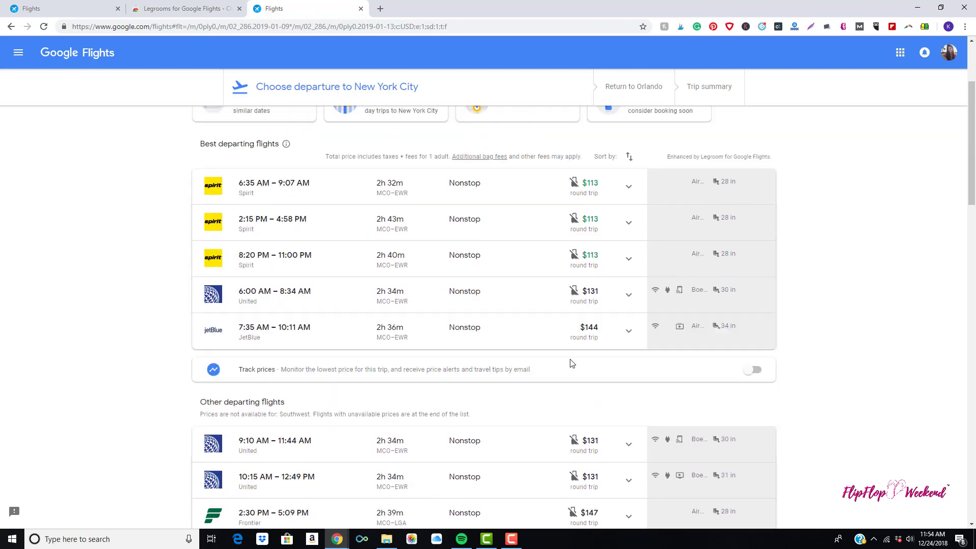
scroll(571, 363, "up", 3)
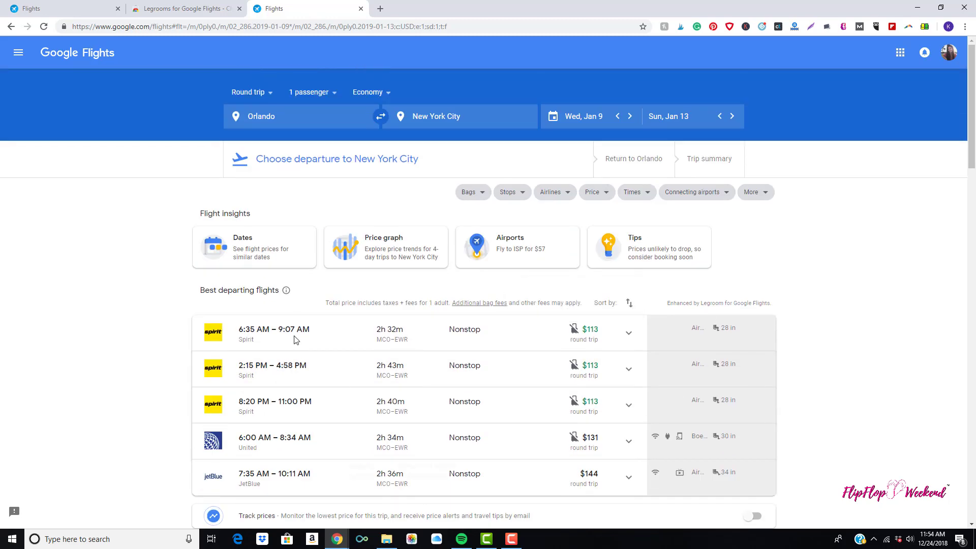